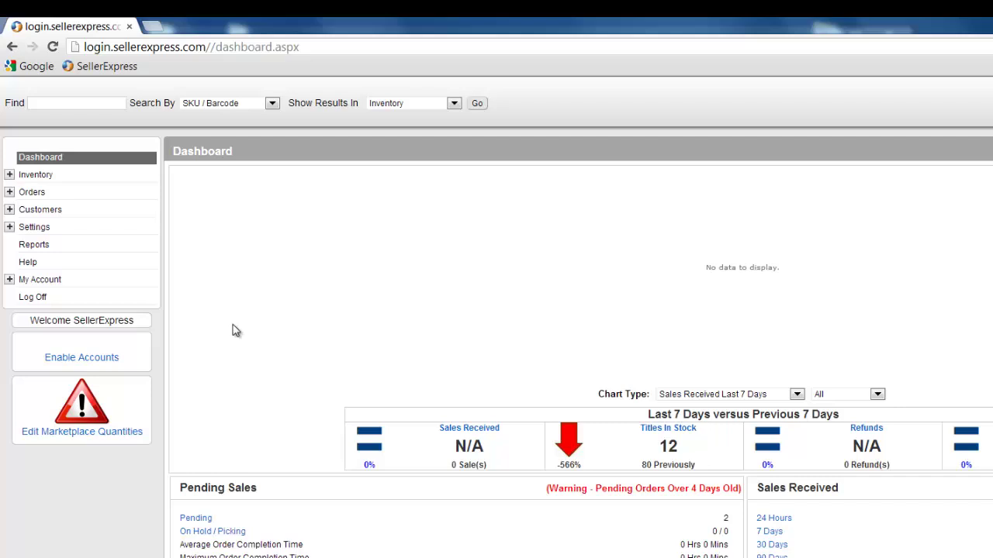
Subscribe to Amazon France under My Account's Modify Subscription and save the change.
click(77, 312)
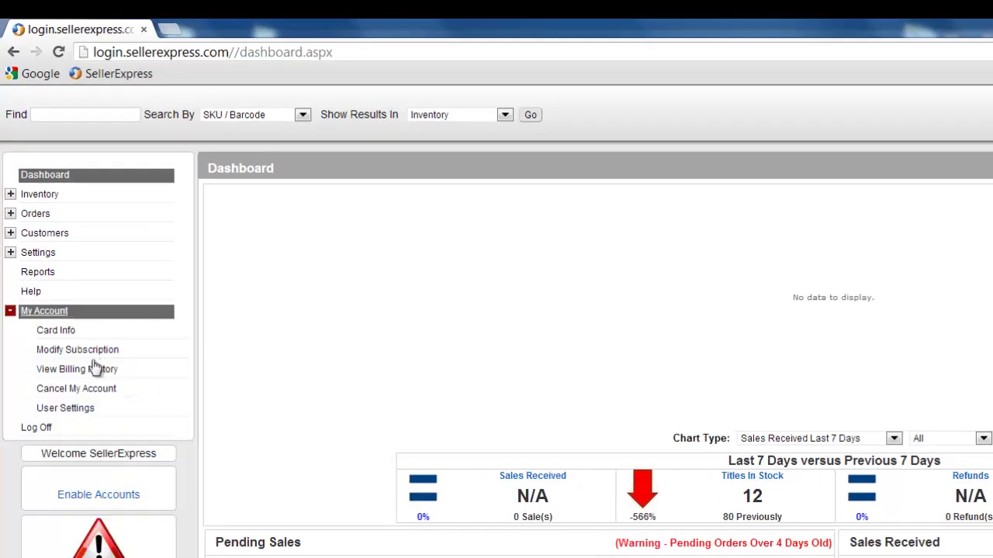
click(115, 351)
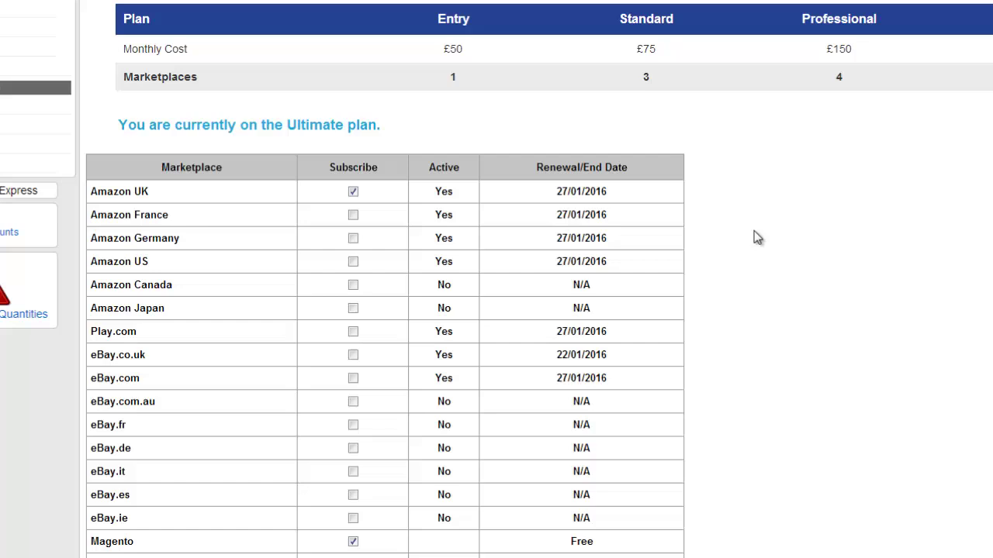
click(352, 217)
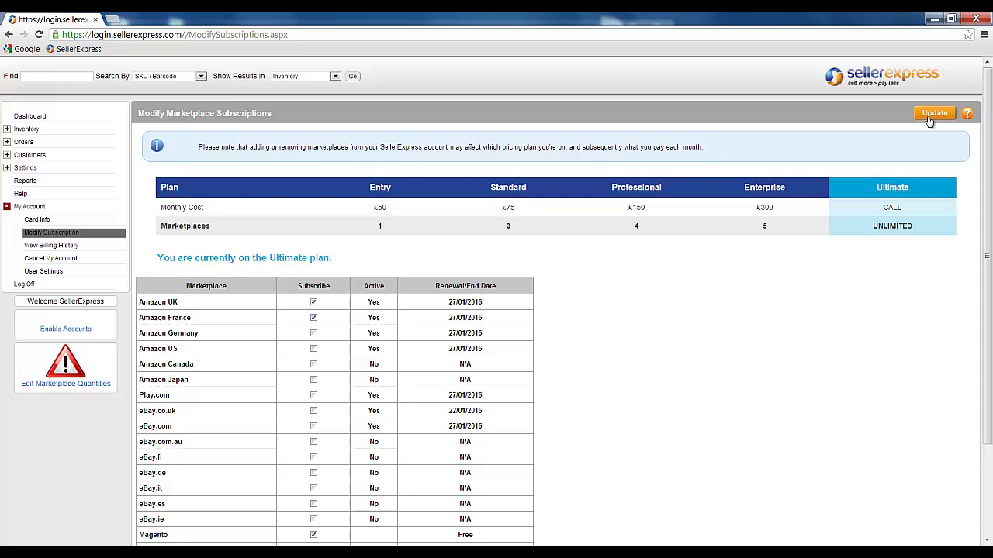
click(930, 116)
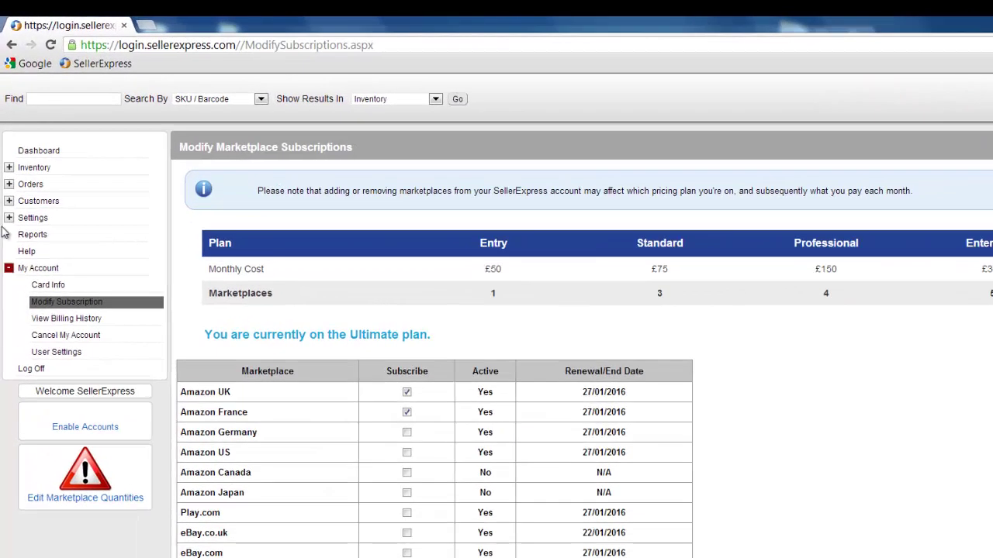
Go to Settings > Amazon Account Settings and open the Amazon.fr account.
click(6, 219)
click(9, 219)
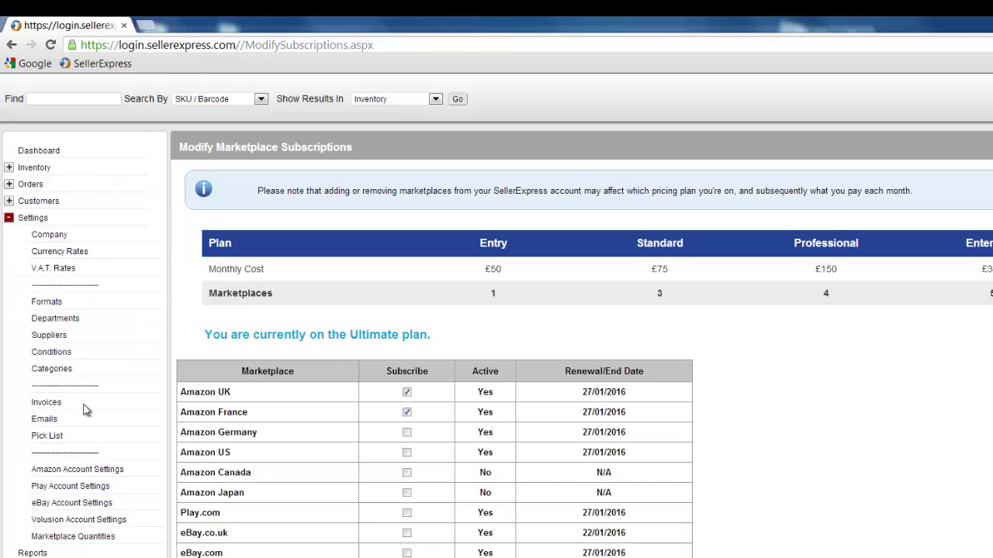
click(85, 471)
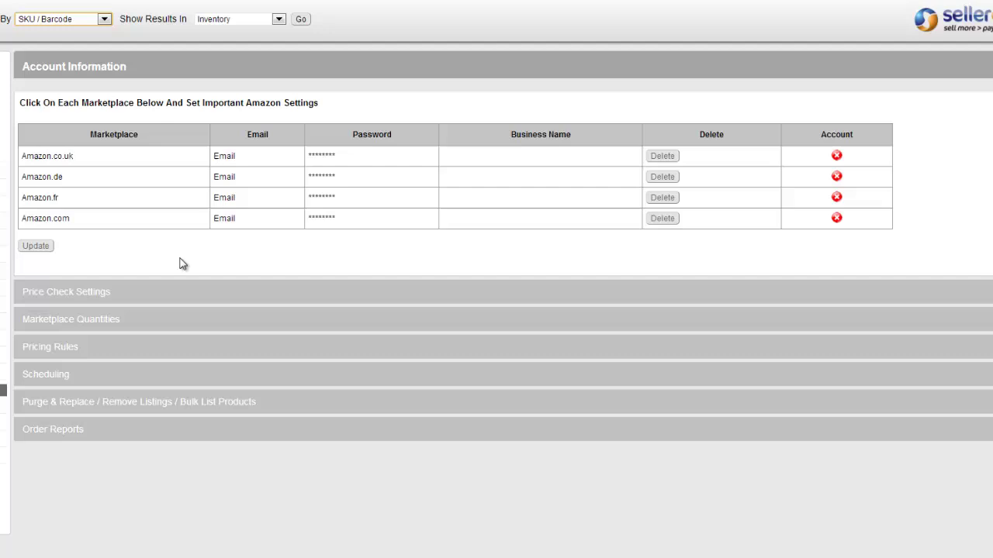
click(189, 209)
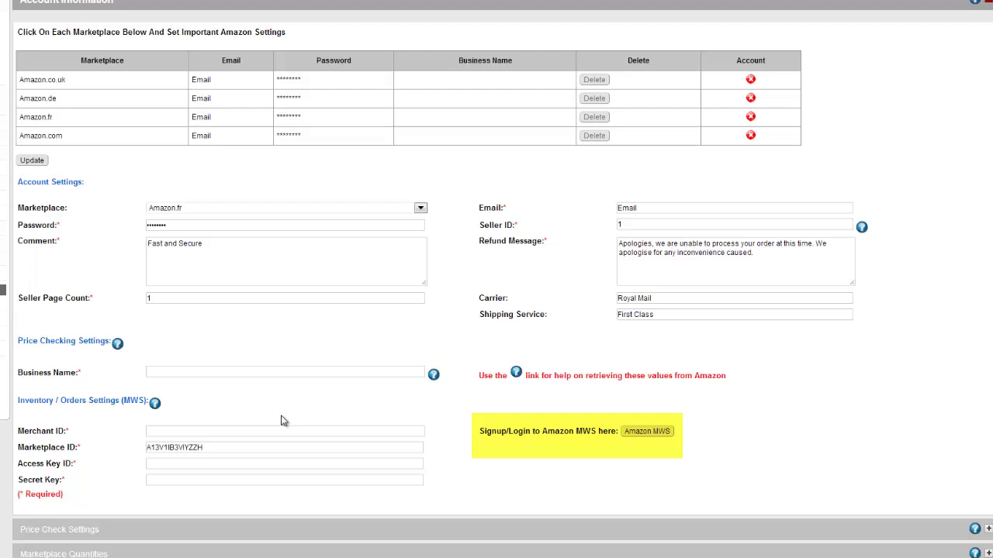
Open the Amazon MWS sign-up link in a new Seller Central tab and switch to it.
click(651, 439)
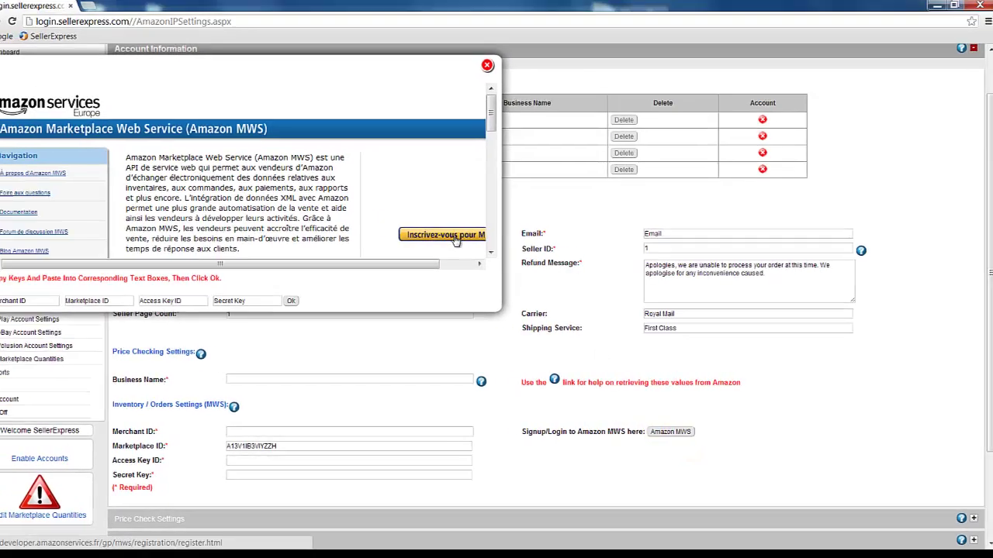
right_click(468, 244)
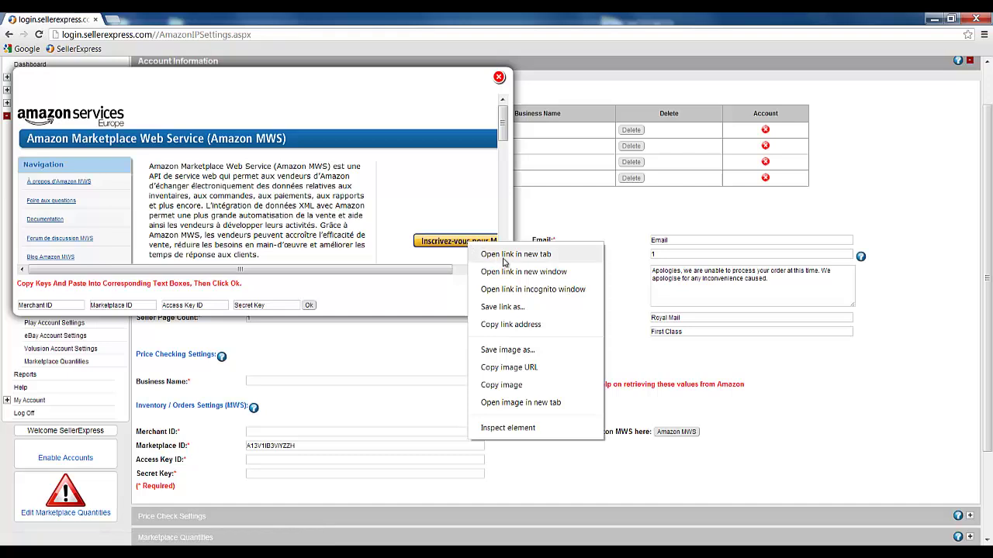
click(502, 256)
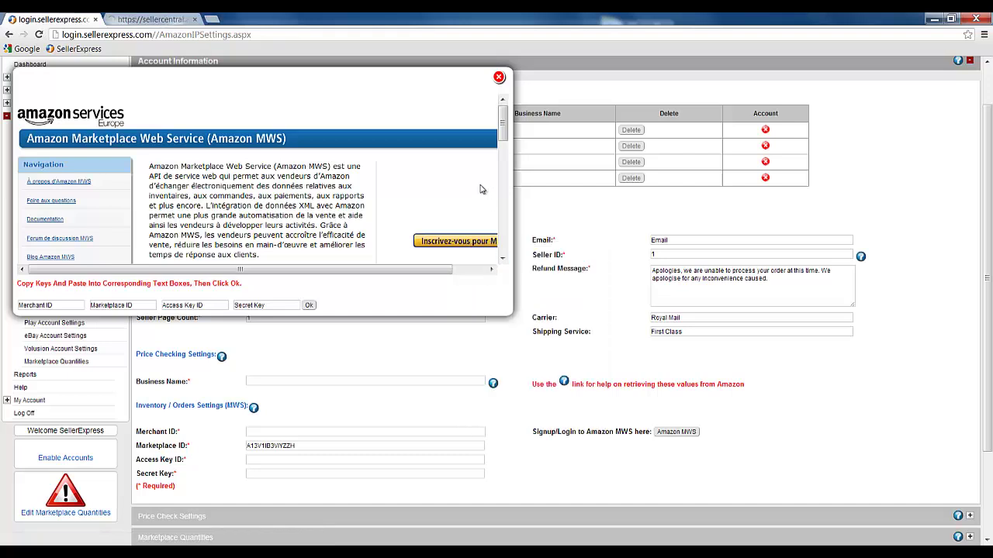
click(500, 78)
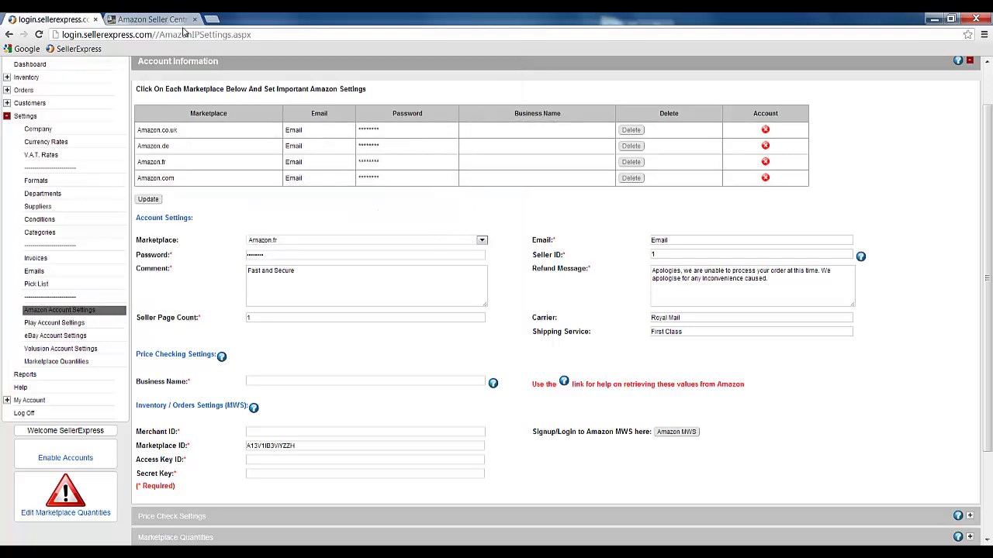
click(159, 17)
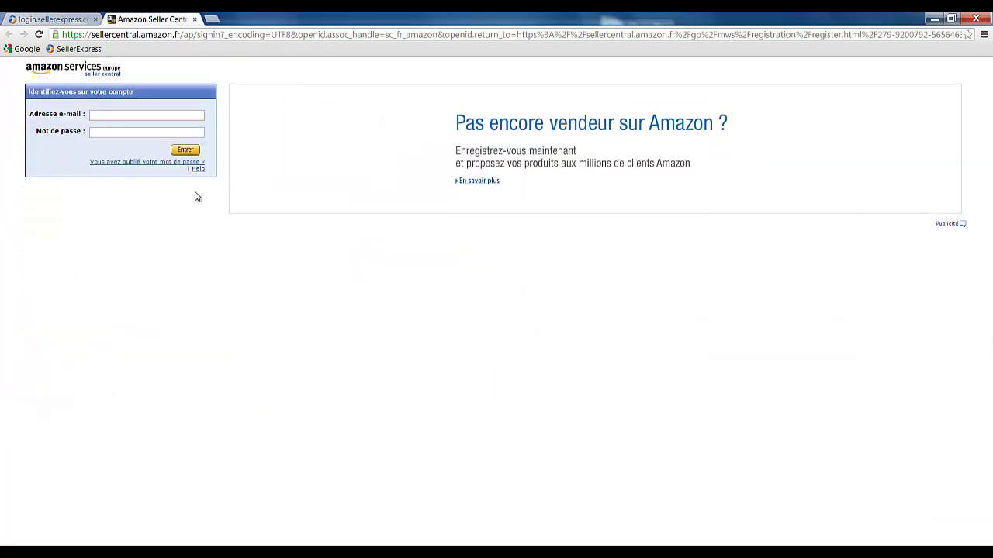
Sign in to Seller Central, register MWS access to your own seller account, and accept the licence agreement.
click(163, 114)
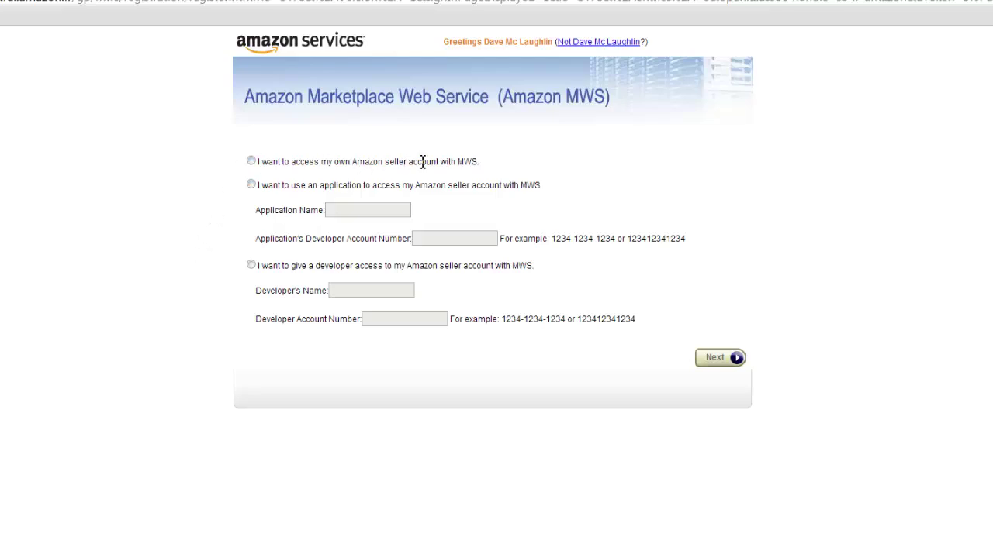
click(251, 161)
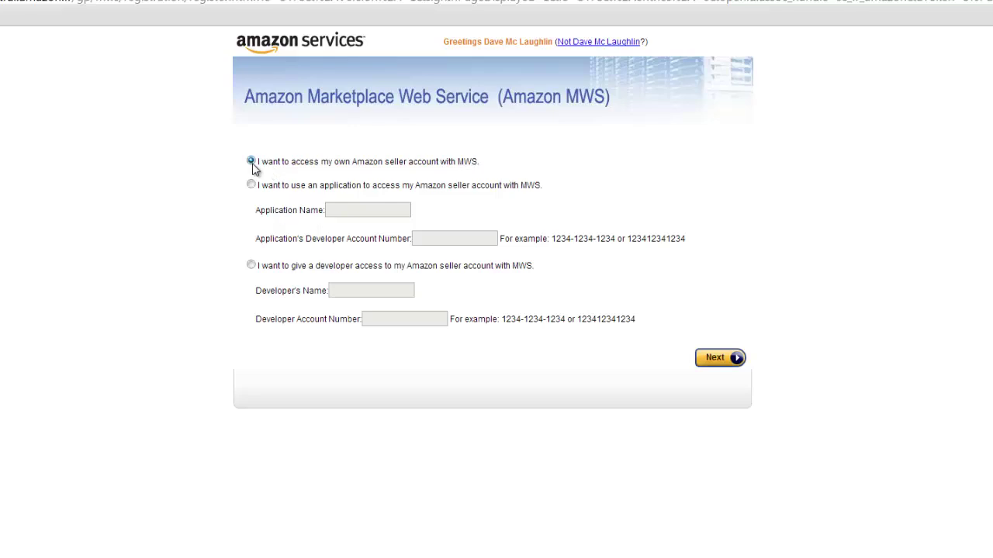
click(727, 360)
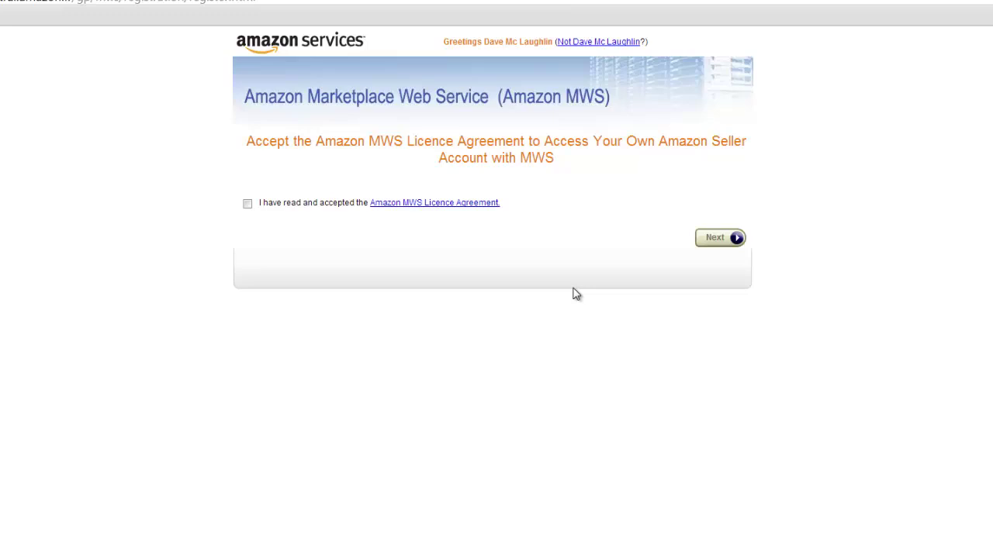
click(248, 204)
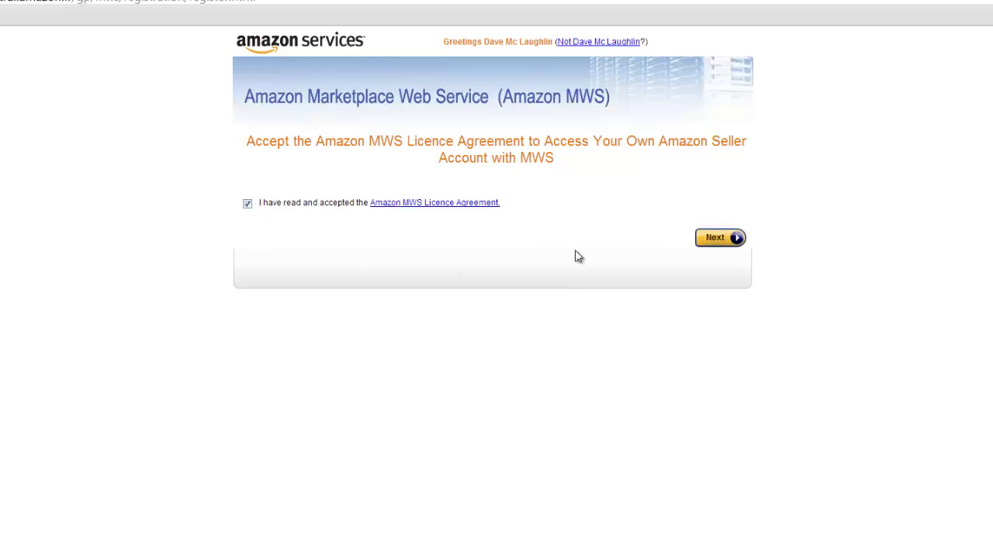
click(717, 240)
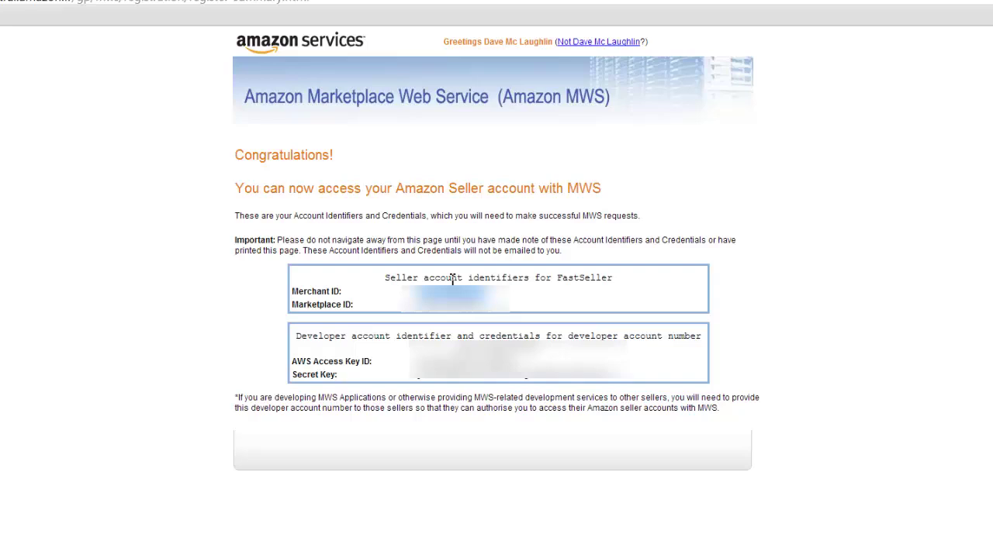
click(65, 1)
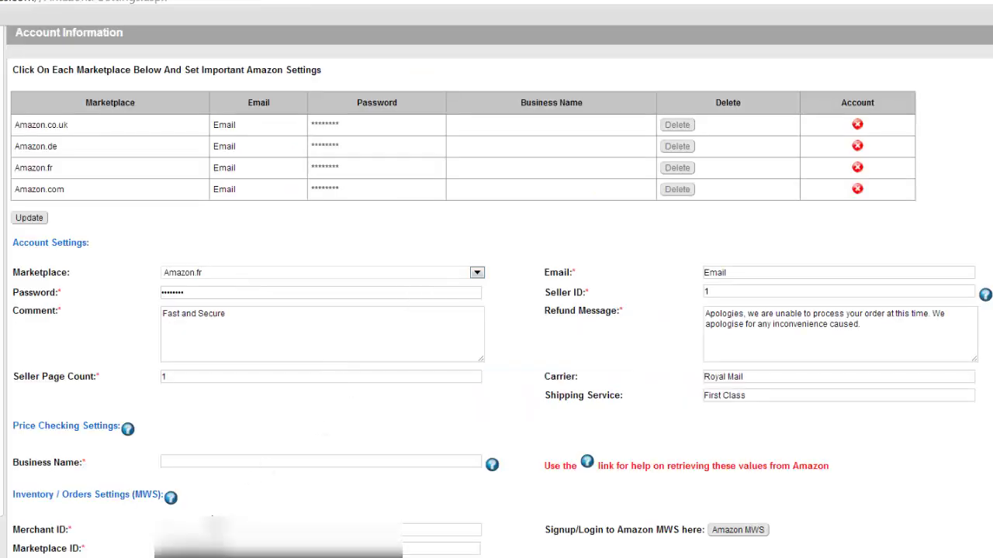
Paste the Merchant ID, enter business name 'fastseller', and update the Amazon.fr account.
click(214, 530)
key(ctrl+v)
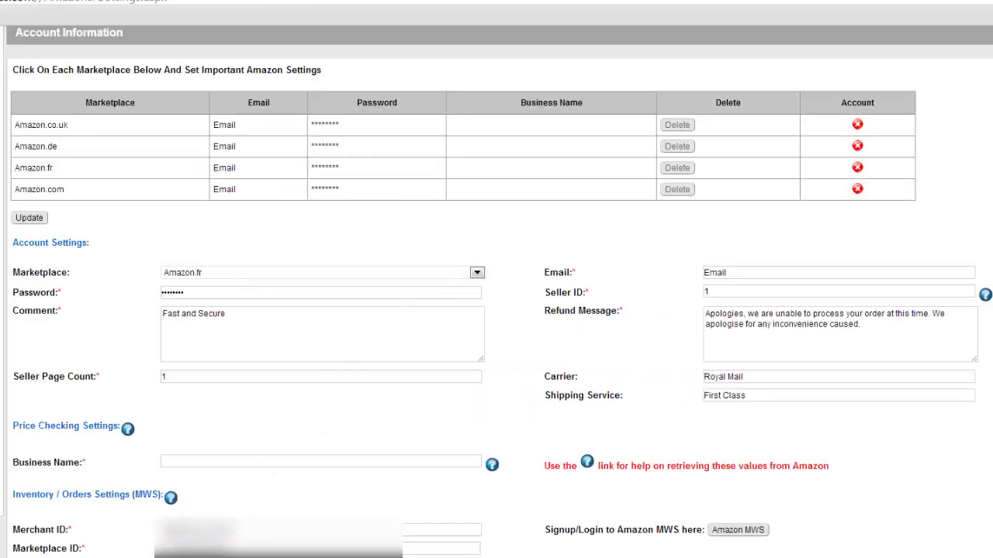
click(192, 464)
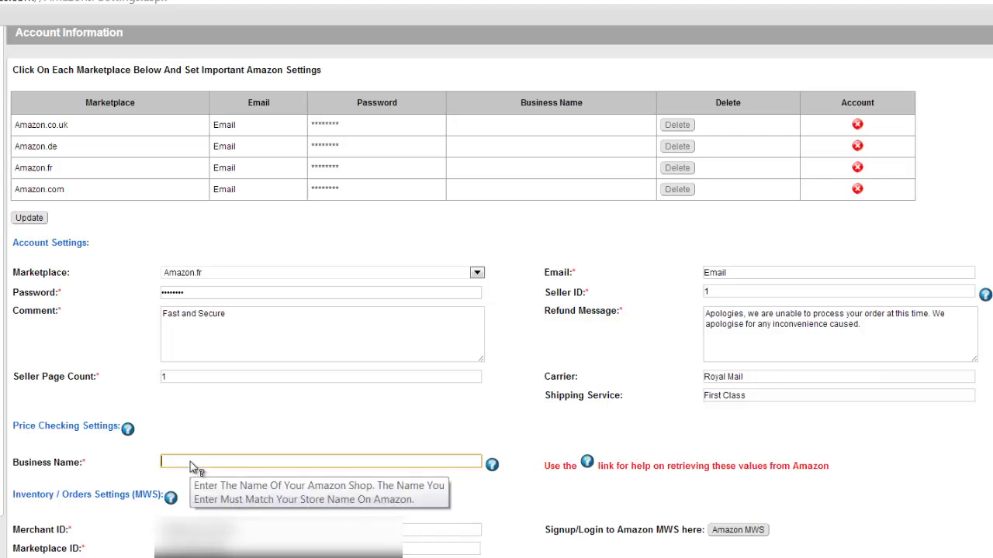
text(fastseller)
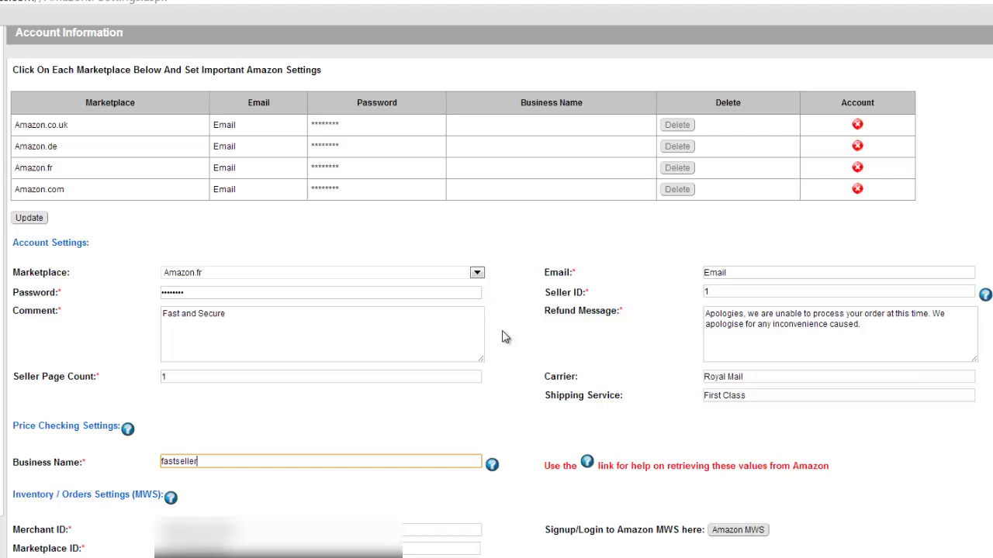
click(18, 220)
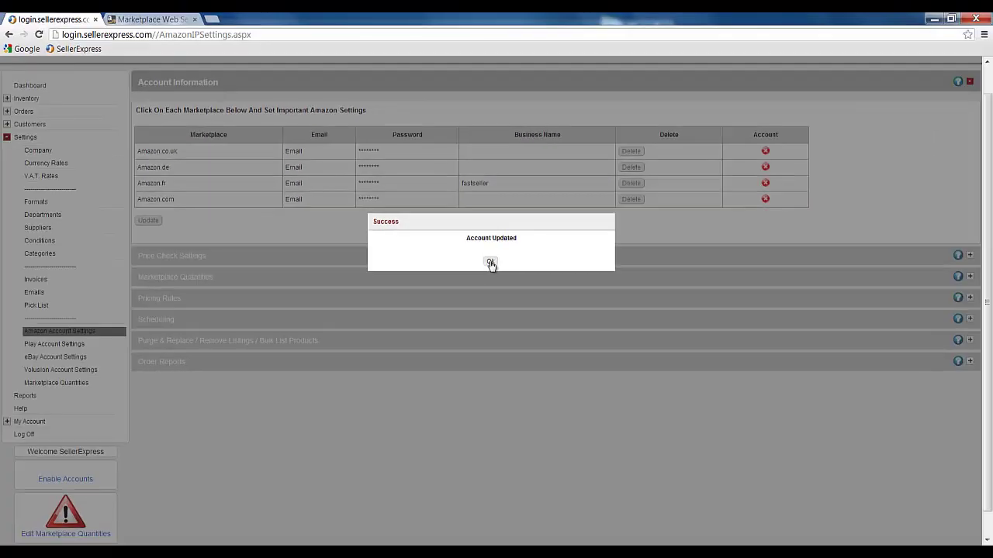
Dismiss the confirmation, filter Pricing Rules to Amazon.fr, and load the Default AFR Rule.
click(490, 263)
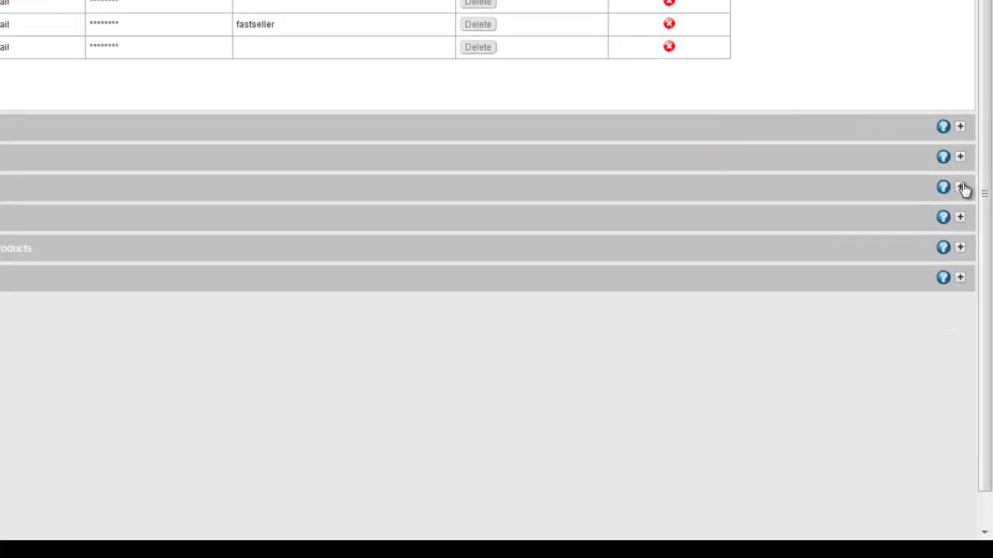
click(960, 187)
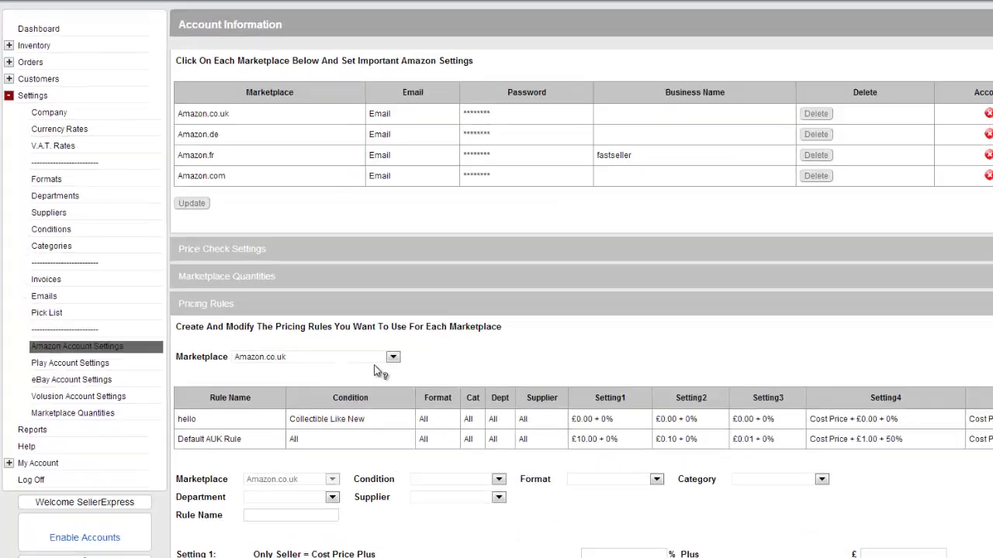
click(303, 342)
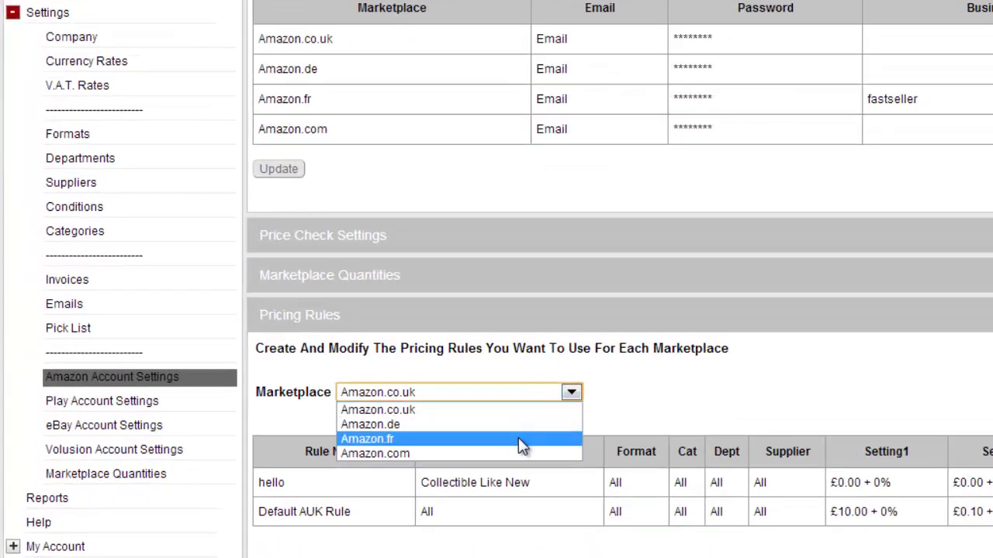
click(518, 438)
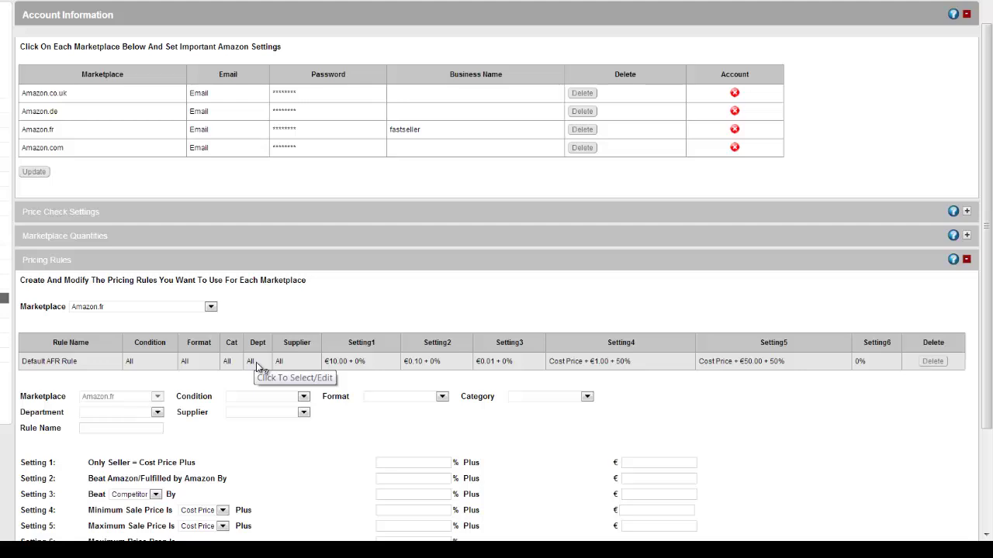
click(256, 362)
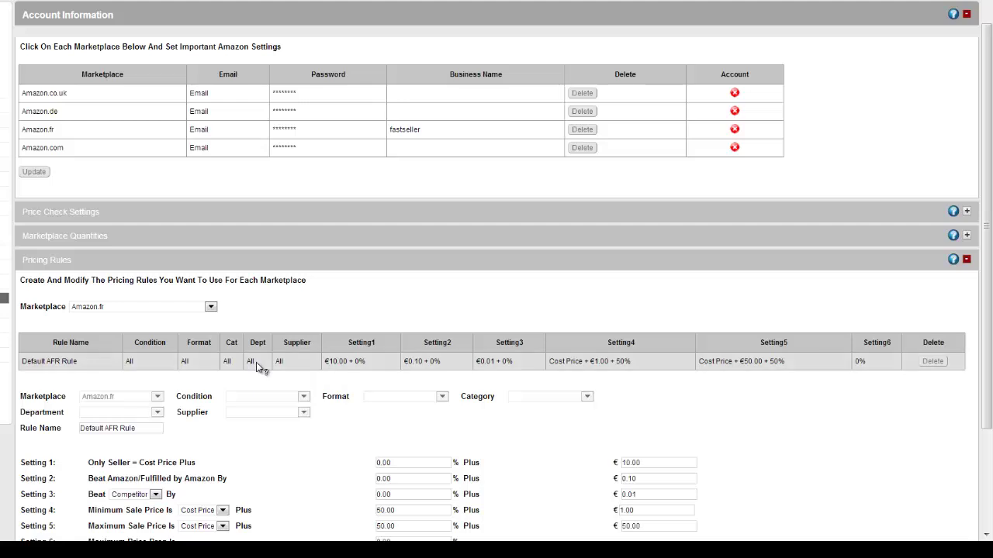
scroll(303, 457, down, 1)
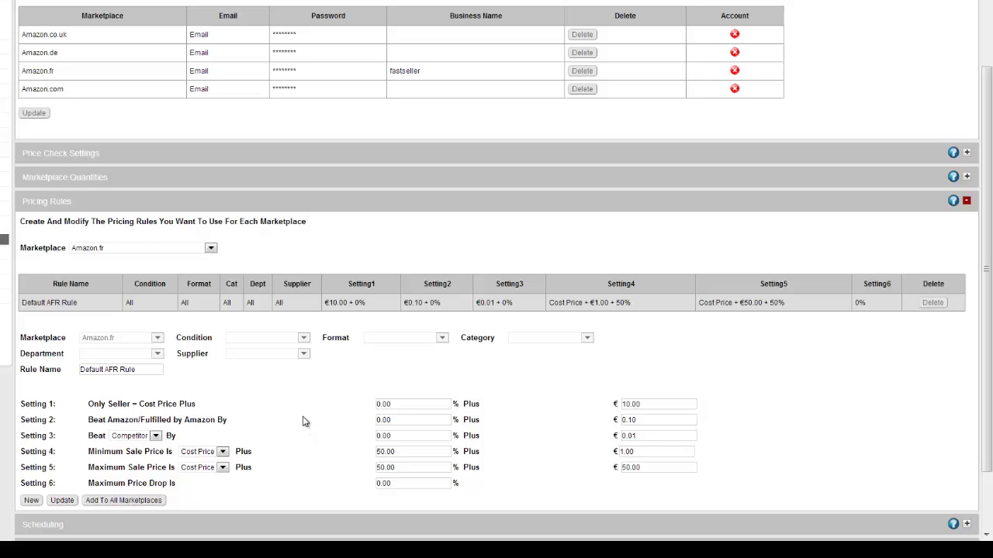
scroll(303, 422, up, 1)
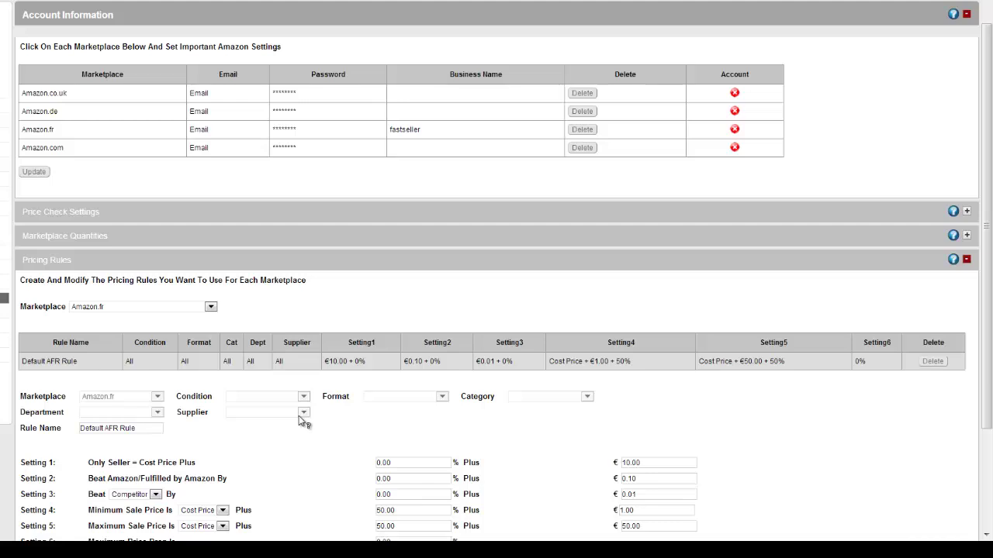